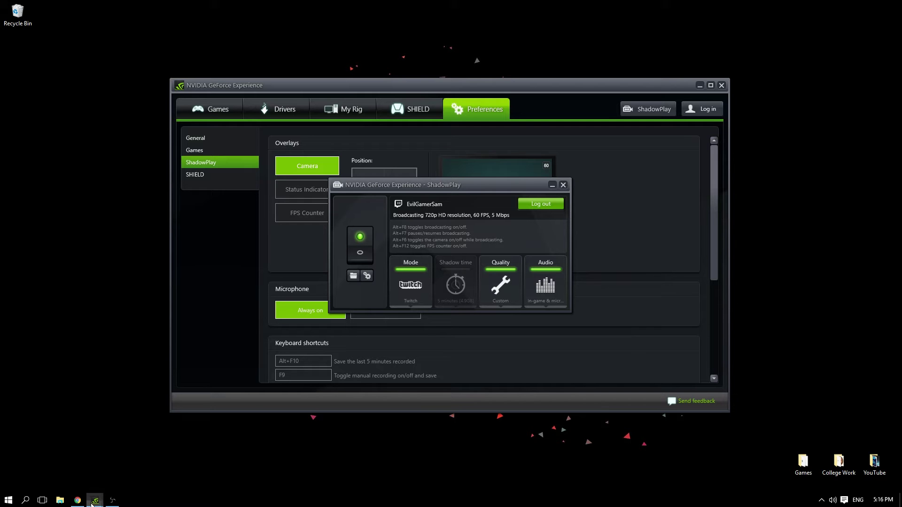
Close the ShadowPlay panel and then the GeForce Experience window from their taskbar previews.
{"action": "mouse_move", "coordinate": [95, 499]}
{"action": "left_click", "coordinate": [182, 430]}
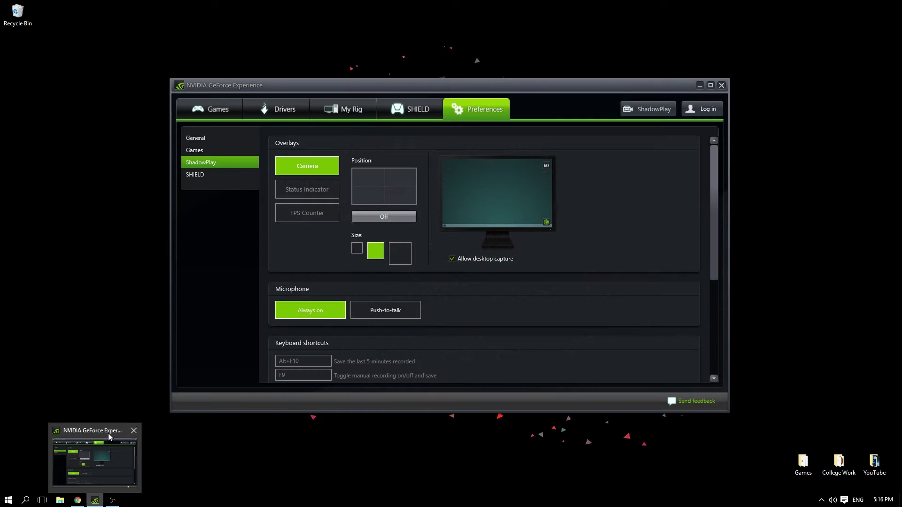
{"action": "left_click", "coordinate": [134, 431]}
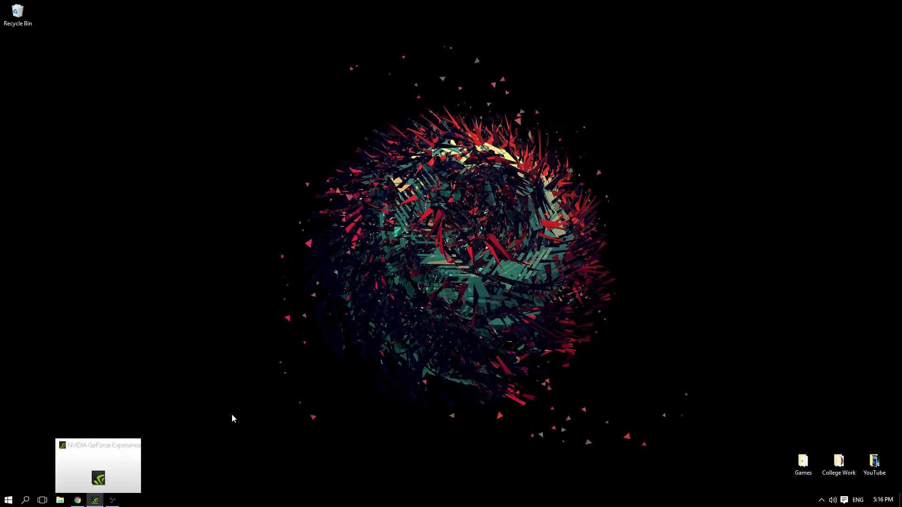
Replace the Twitch broadcast title with 'CS:GO Random Stream'.
{"action": "left_click", "coordinate": [77, 500]}
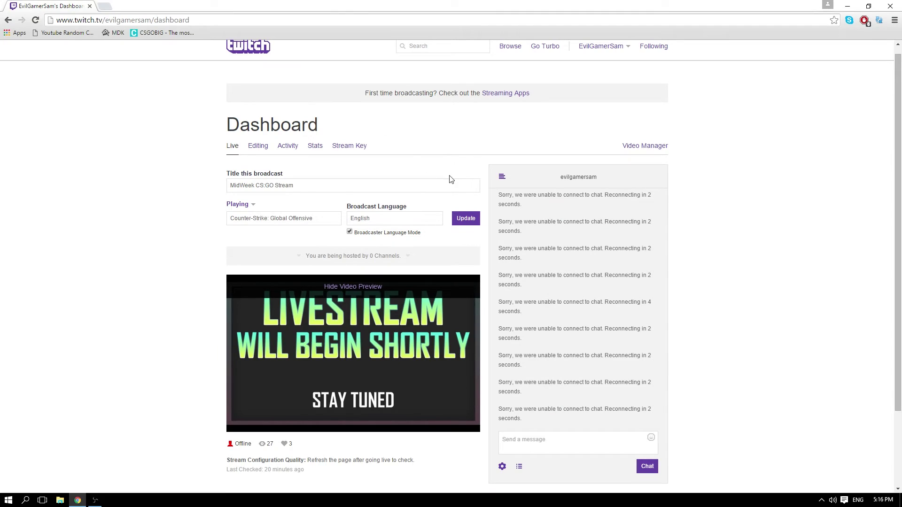
{"action": "left_click_drag", "start_coordinate": [293, 191], "coordinate": [160, 190]}
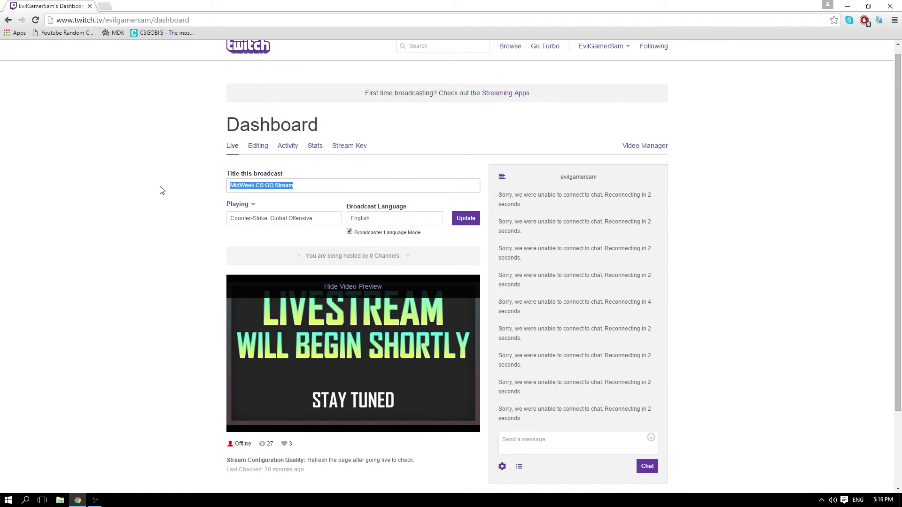
{"action": "key", "text": "BackSpace"}
{"action": "type", "text": "CS:GO Random Stream"}
Set the game to Counter-Strike: Global Offensive from the game suggestions.
{"action": "left_click", "coordinate": [320, 221]}
{"action": "left_click_drag", "start_coordinate": [320, 221], "coordinate": [222, 221]}
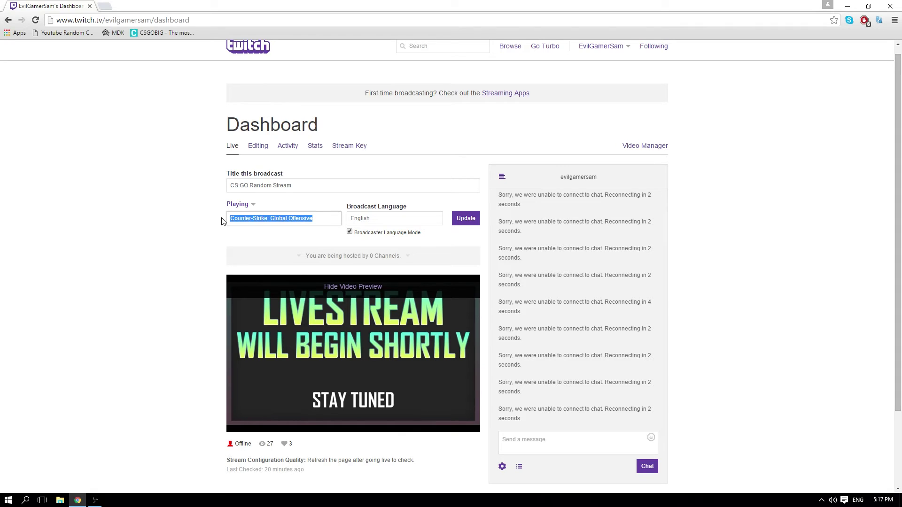
{"action": "key", "text": "BackSpace"}
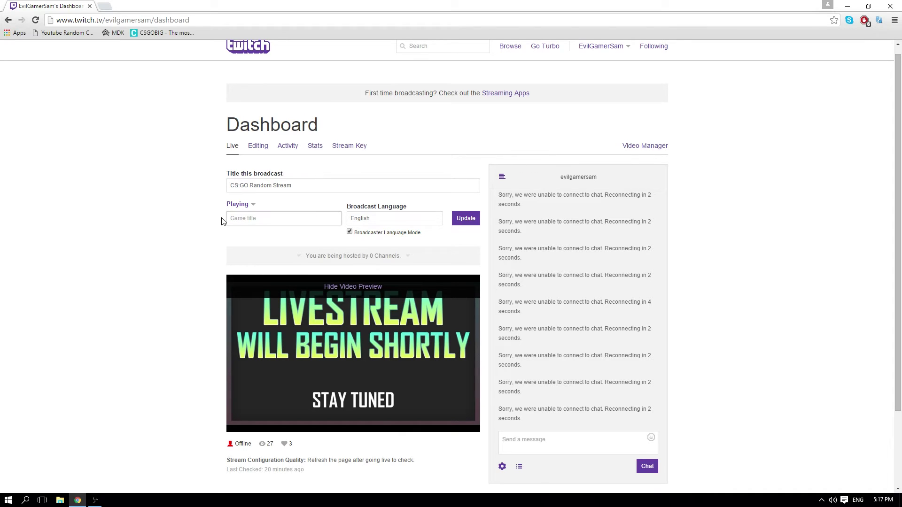
{"action": "type", "text": "coun"}
{"action": "left_click", "coordinate": [306, 255]}
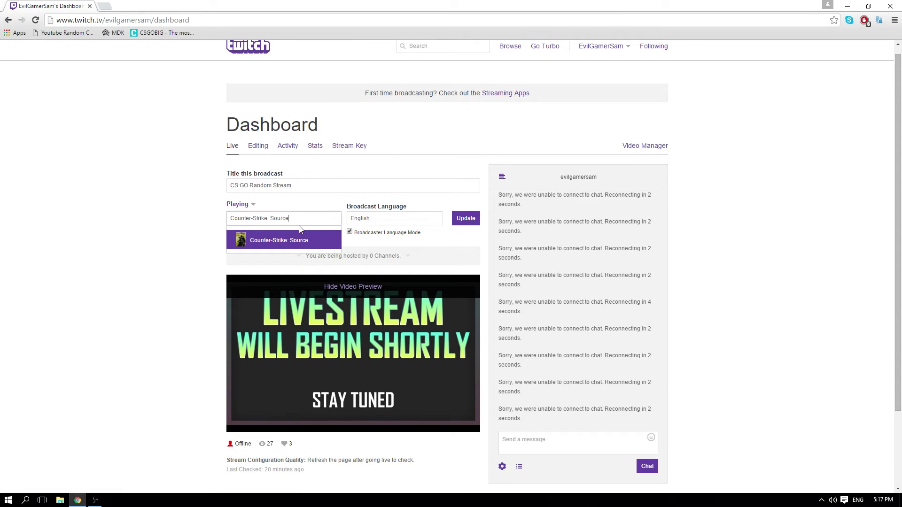
{"action": "key", "text": "BackSpace"}
{"action": "key", "text": "BackSpace"}
{"action": "key", "text": "BackSpace"}
{"action": "key", "text": "BackSpace"}
{"action": "key", "text": "BackSpace"}
{"action": "key", "text": "BackSpace"}
{"action": "key", "text": "BackSpace"}
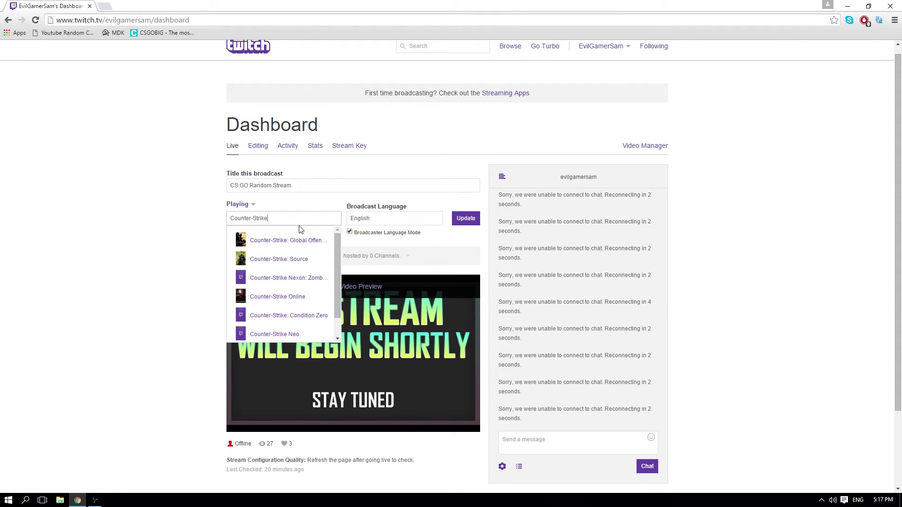
{"action": "left_click", "coordinate": [308, 240]}
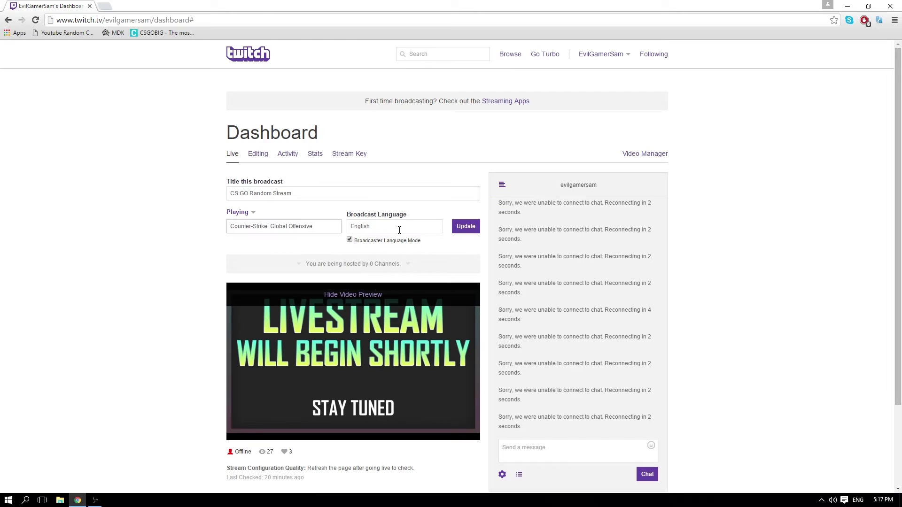
Save the new title and game with Update, then check the dashboard.
{"action": "left_click", "coordinate": [469, 228]}
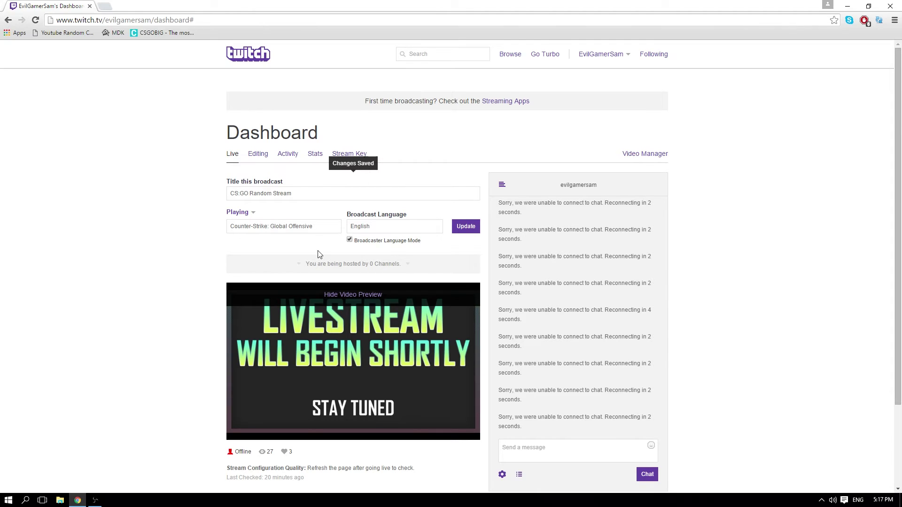
{"action": "scroll", "coordinate": [269, 342], "scroll_direction": "down", "scroll_amount": 2}
{"action": "scroll", "coordinate": [269, 342], "scroll_direction": "up", "scroll_amount": 2}
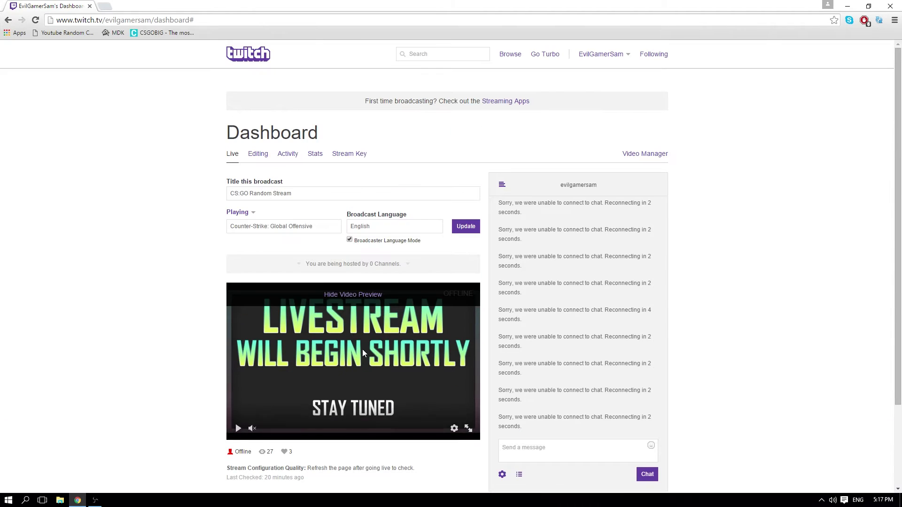
{"action": "left_click", "coordinate": [847, 5]}
{"action": "left_click", "coordinate": [78, 500]}
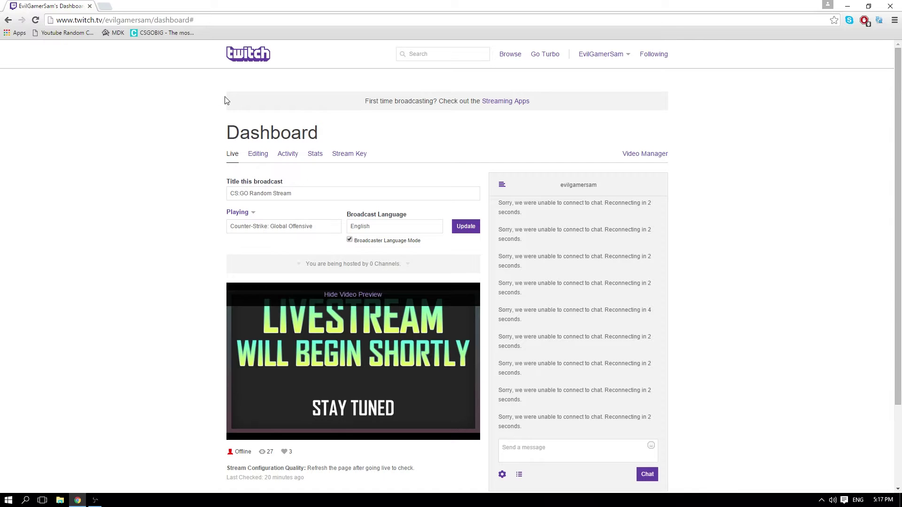
Minimise Chrome and reopen GeForce Experience from the NVIDIA tray icon's menu.
{"action": "left_click", "coordinate": [846, 6]}
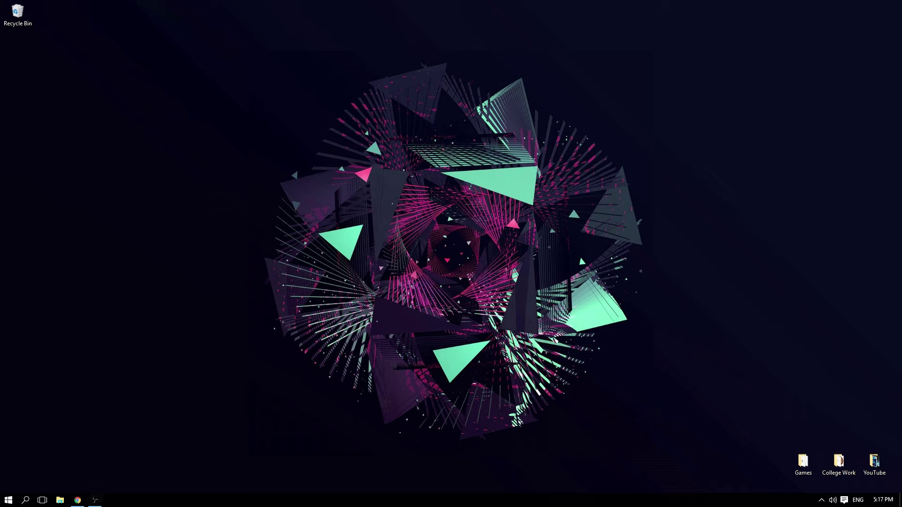
{"action": "left_click", "coordinate": [821, 500]}
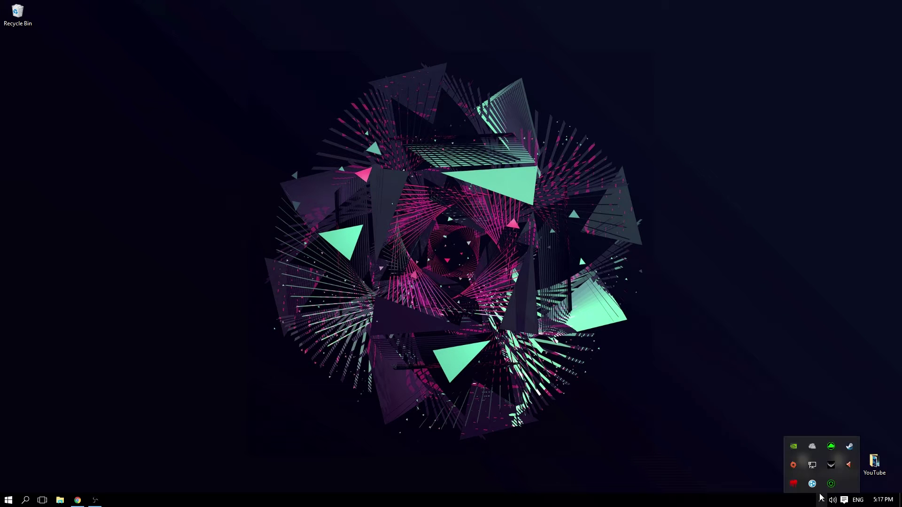
{"action": "right_click", "coordinate": [812, 447]}
{"action": "left_click", "coordinate": [820, 394]}
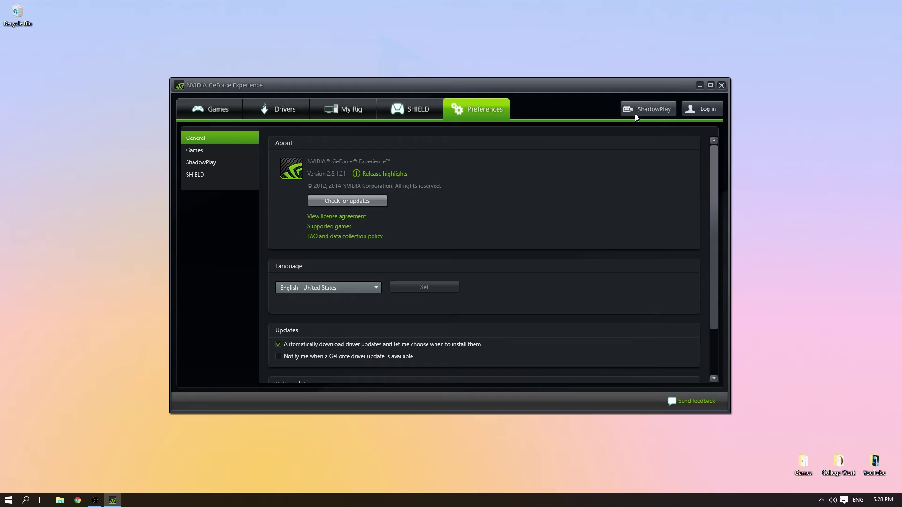
Open the ShadowPlay panel from the top-right button of GeForce Experience.
{"action": "left_click", "coordinate": [661, 111]}
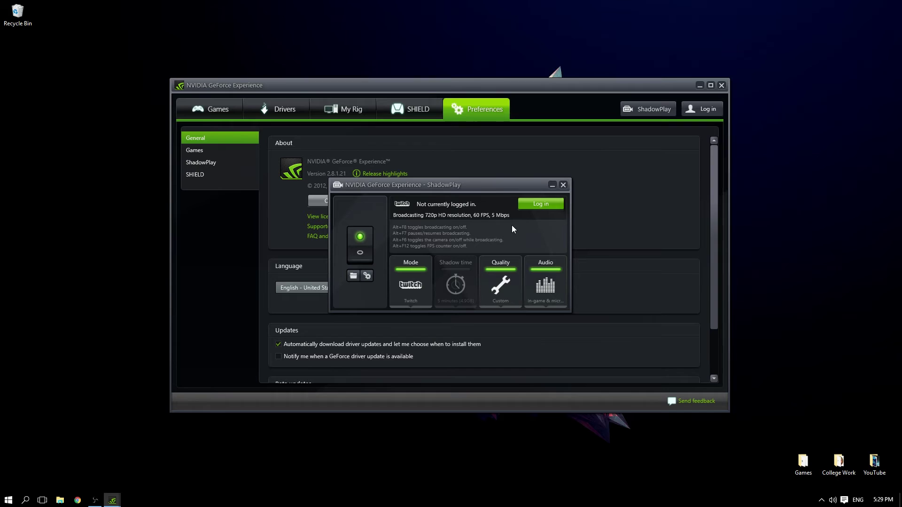
{"action": "left_click", "coordinate": [545, 204]}
{"action": "left_click", "coordinate": [515, 249]}
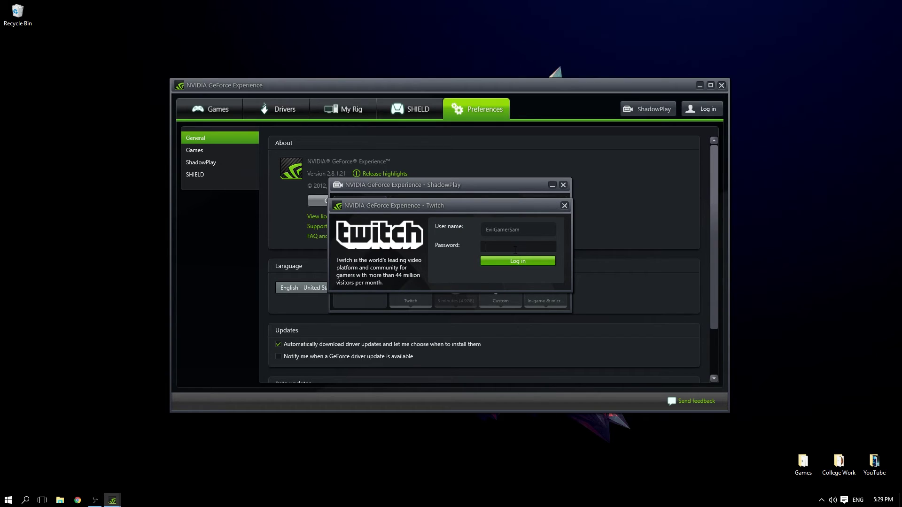
{"action": "type", "text": "************"}
{"action": "key", "text": "Return"}
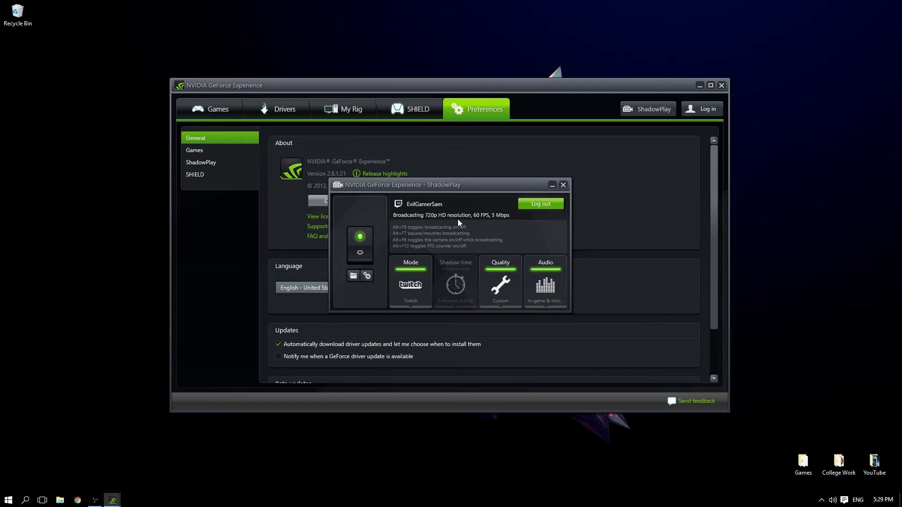
Choose High broadcast quality, keep In-game & microphone audio, and close ShadowPlay.
{"action": "left_click", "coordinate": [510, 283]}
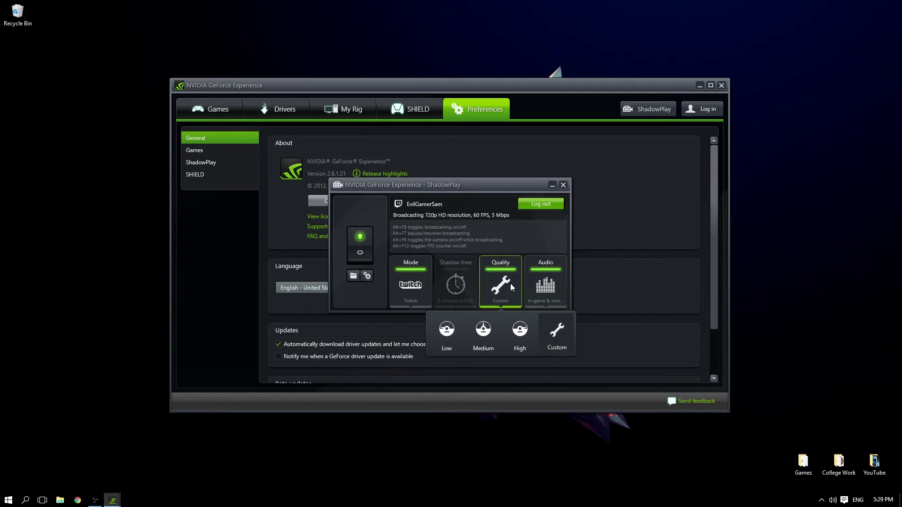
{"action": "left_click", "coordinate": [526, 334]}
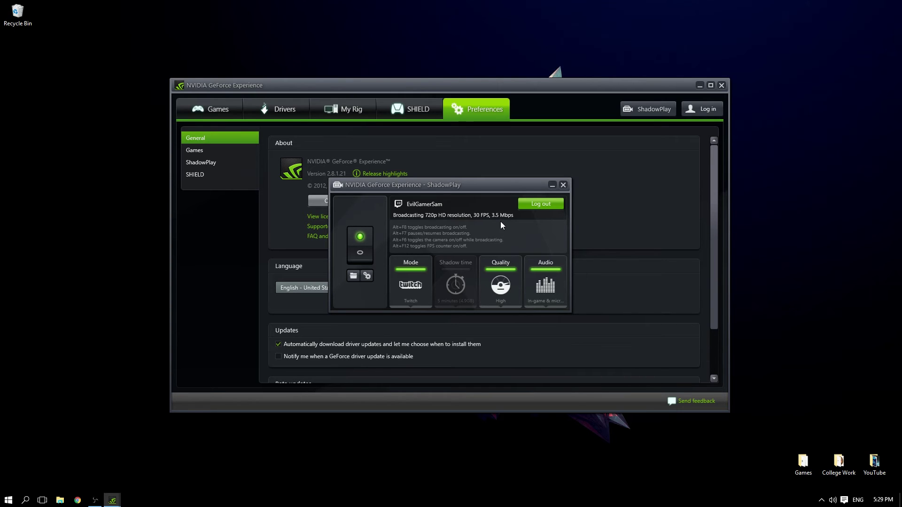
{"action": "left_click", "coordinate": [550, 300]}
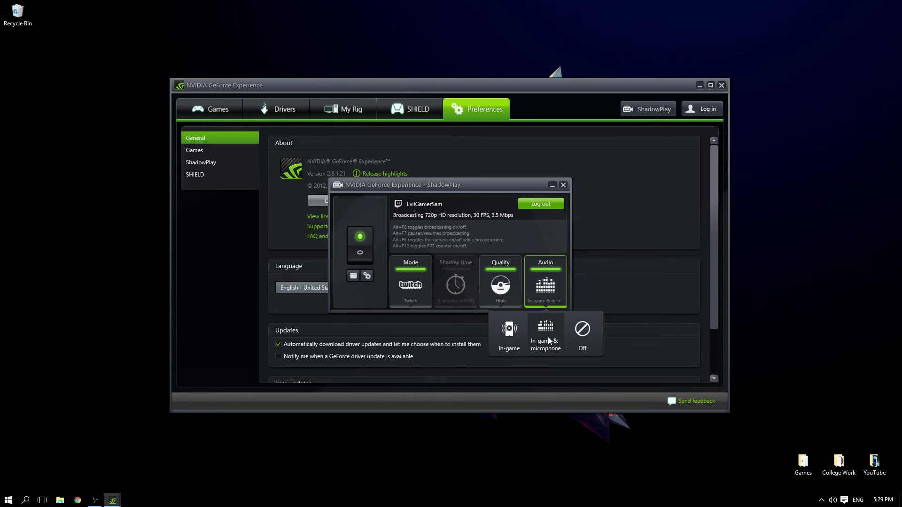
{"action": "left_click", "coordinate": [545, 271]}
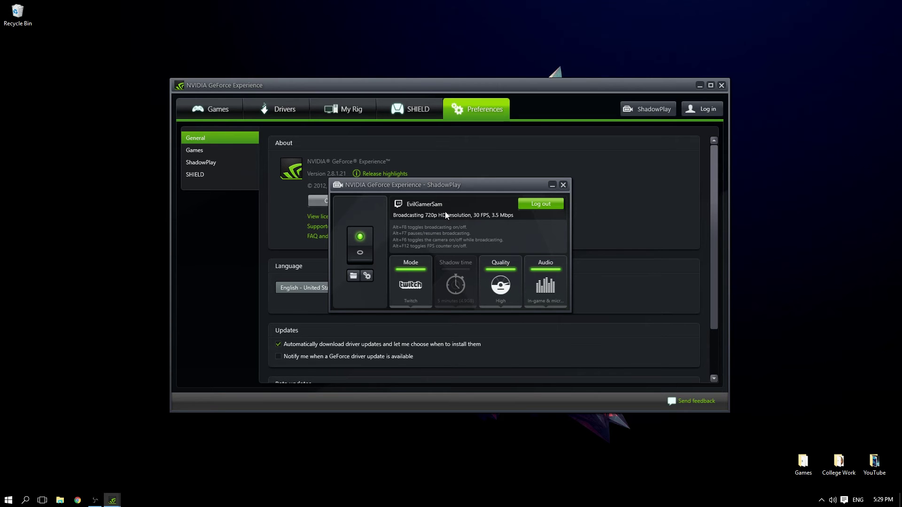
{"action": "left_click", "coordinate": [563, 185]}
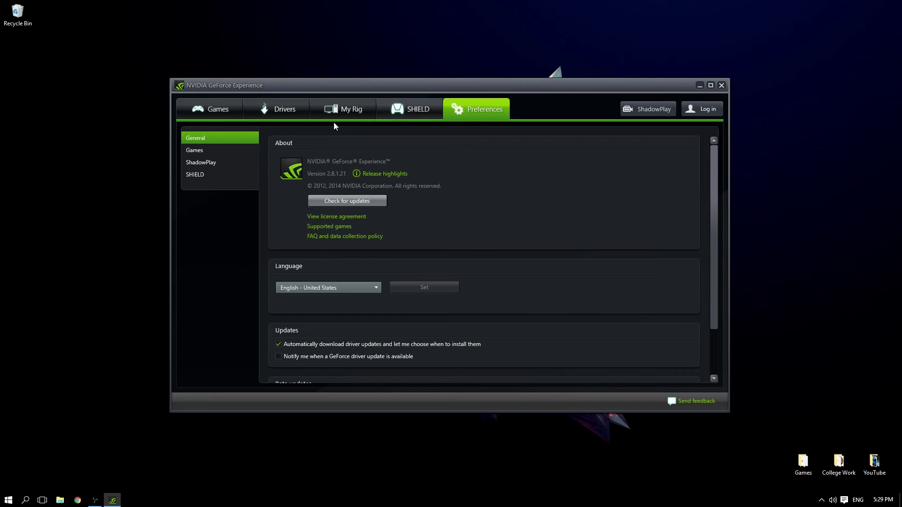
In ShadowPlay preferences, clear the camera overlay's top-left position in the Position grid.
{"action": "left_click", "coordinate": [204, 165]}
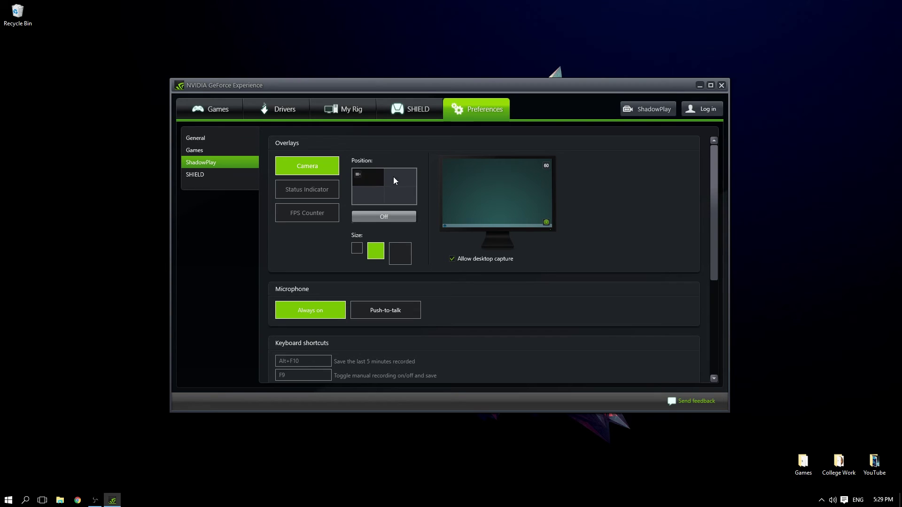
{"action": "left_click", "coordinate": [402, 196]}
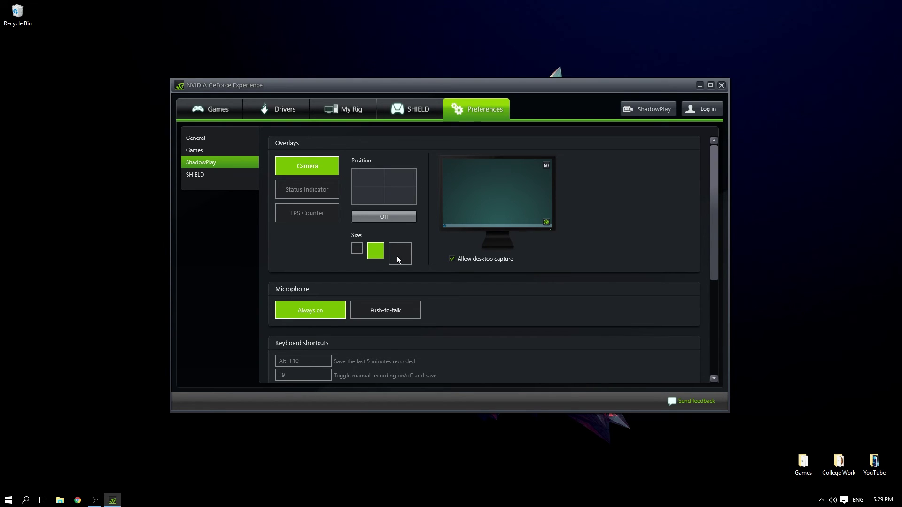
{"action": "scroll", "coordinate": [381, 284], "scroll_direction": "down", "scroll_amount": 1}
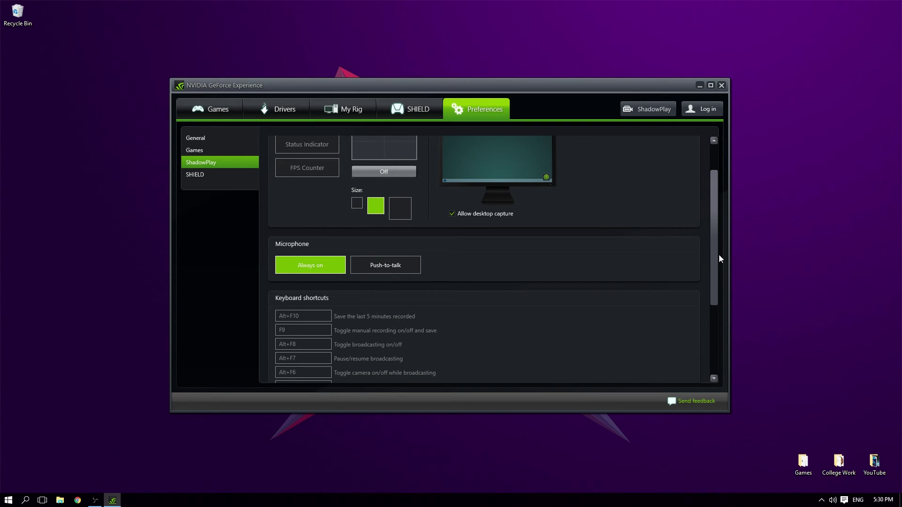
Review the Status Indicator (bottom-right) and FPS Counter (top-right) overlay positions.
{"action": "scroll", "coordinate": [373, 259], "scroll_direction": "down", "scroll_amount": 2}
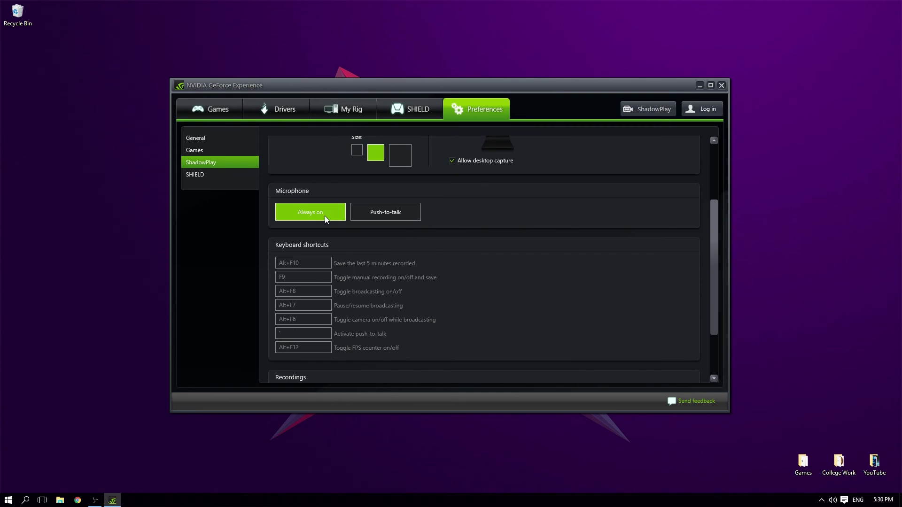
{"action": "scroll", "coordinate": [444, 275], "scroll_direction": "down", "scroll_amount": 1}
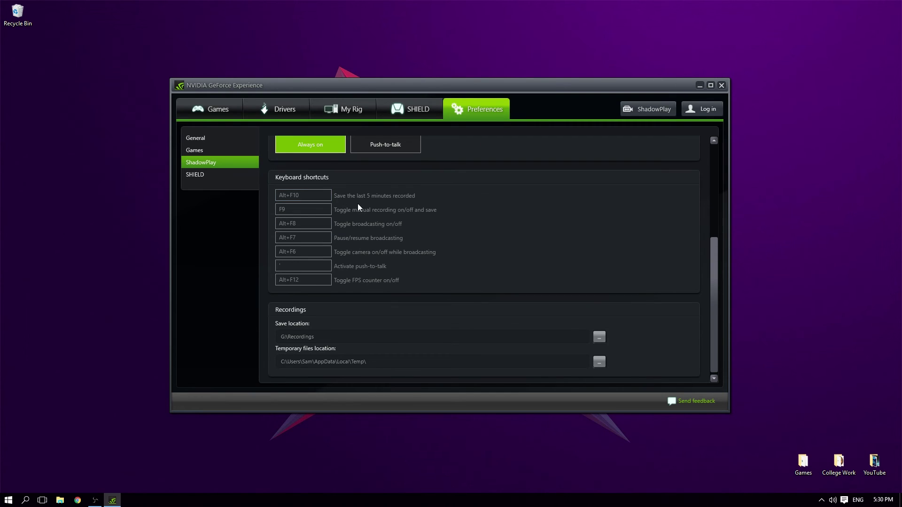
{"action": "scroll", "coordinate": [366, 329], "scroll_direction": "up", "scroll_amount": 4}
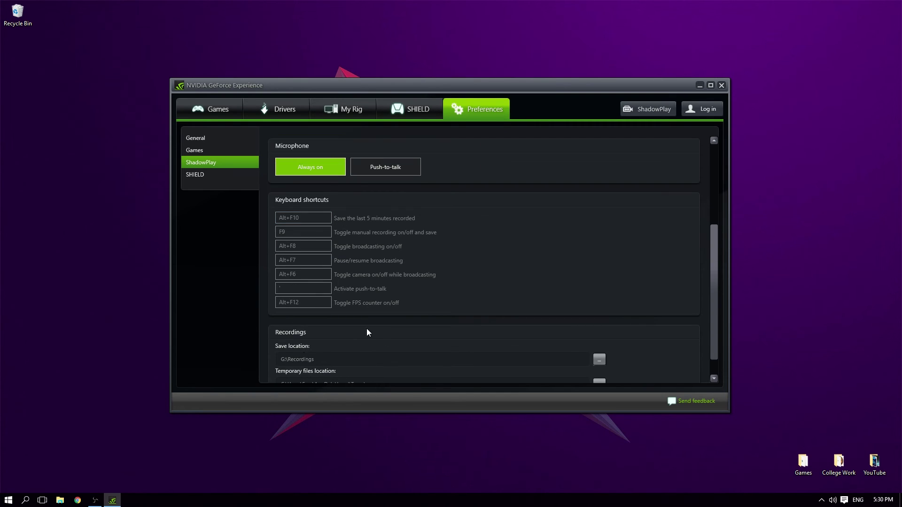
{"action": "scroll", "coordinate": [367, 250], "scroll_direction": "up", "scroll_amount": 1}
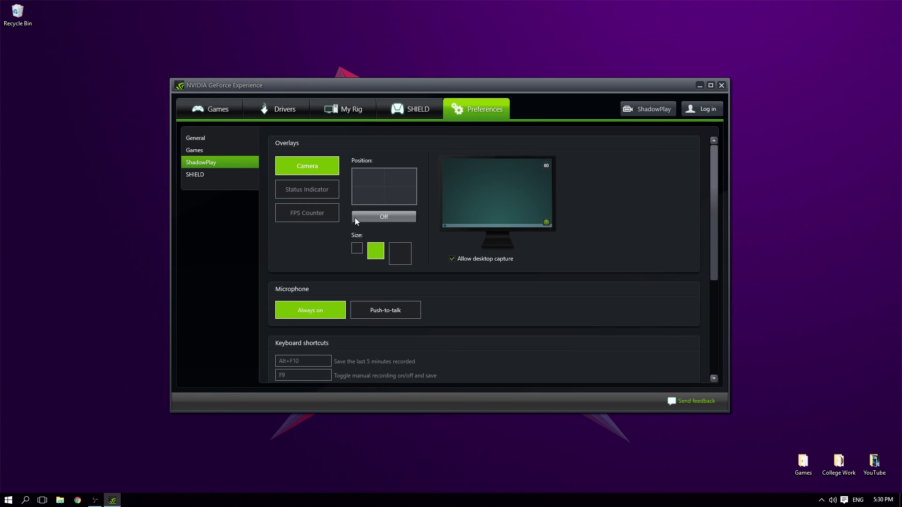
{"action": "left_click", "coordinate": [306, 185]}
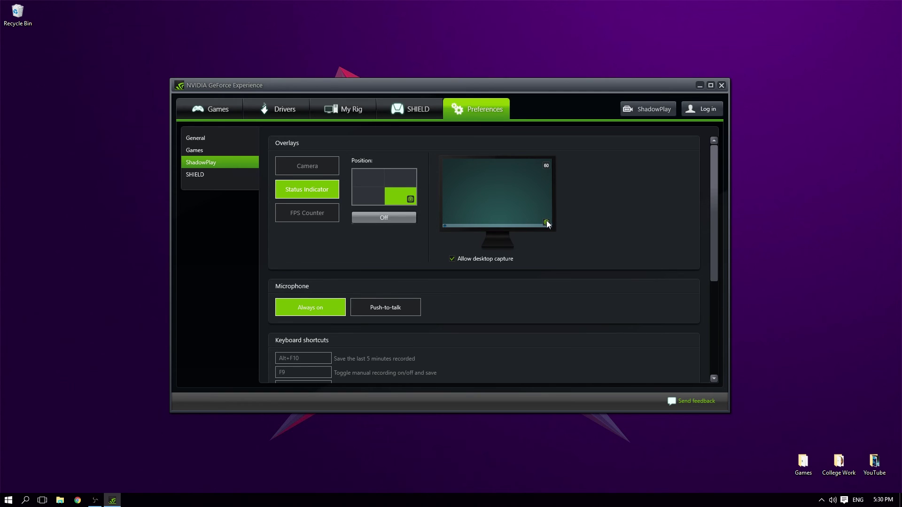
{"action": "left_click", "coordinate": [316, 211]}
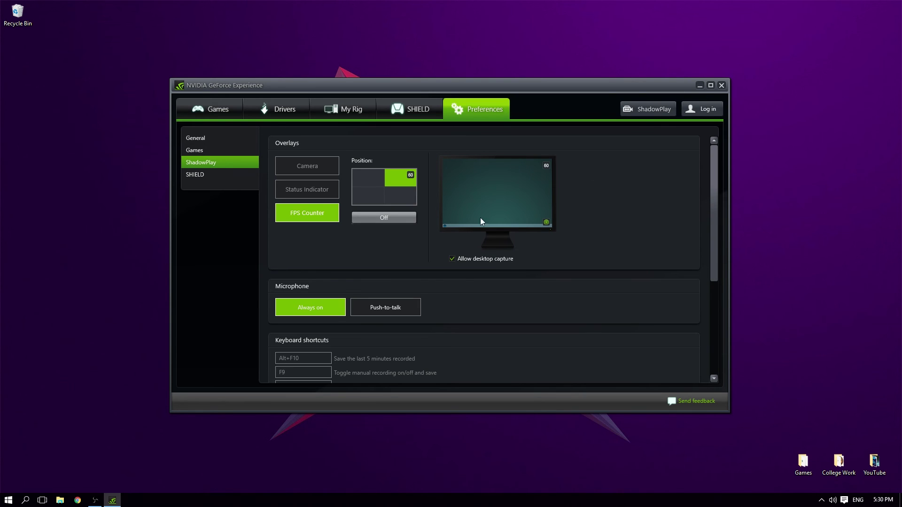
Close GeForce Experience and relaunch it from the Start menu to its ShadowPlay preferences.
{"action": "left_click", "coordinate": [721, 86]}
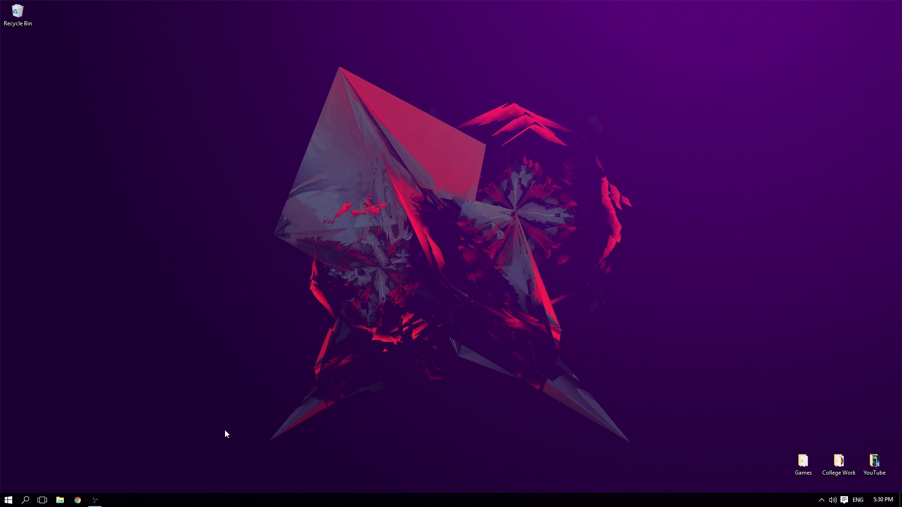
{"action": "key", "text": "super"}
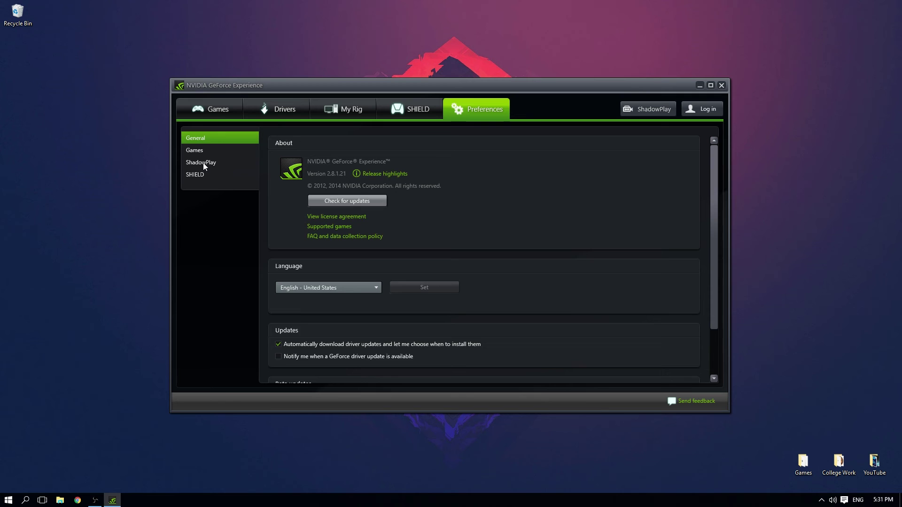
{"action": "left_click", "coordinate": [203, 163]}
{"action": "scroll", "coordinate": [447, 270], "scroll_direction": "down", "scroll_amount": 5}
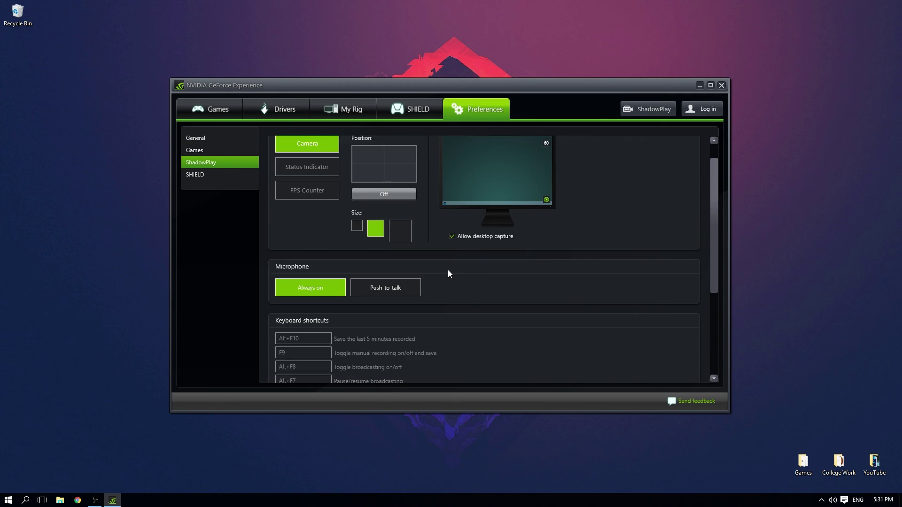